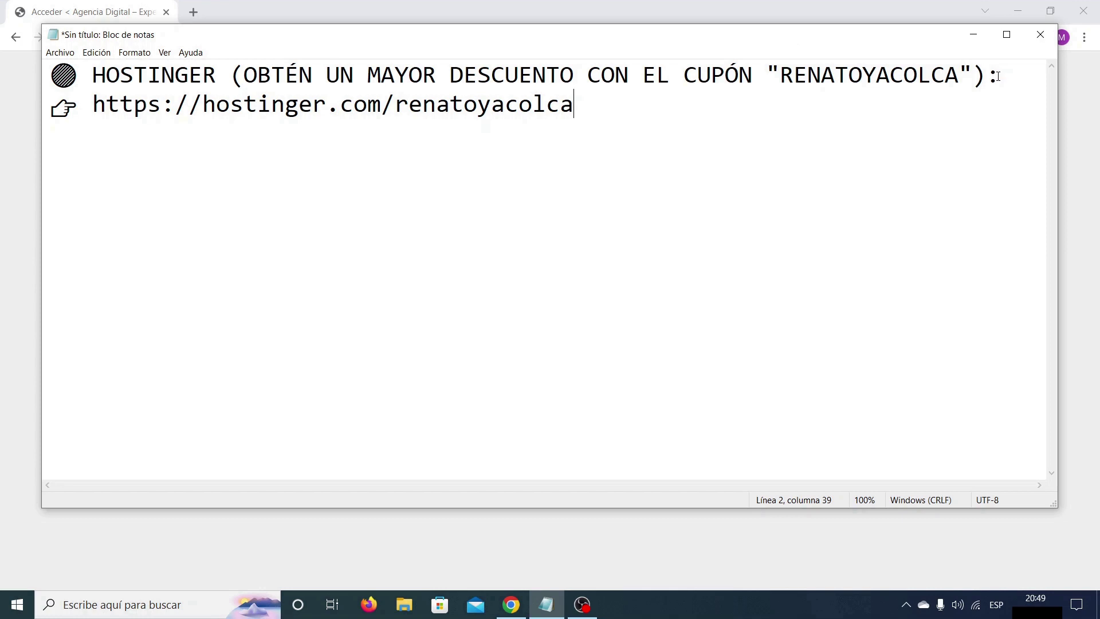
click(1000, 76)
drag(606, 104, 91, 104)
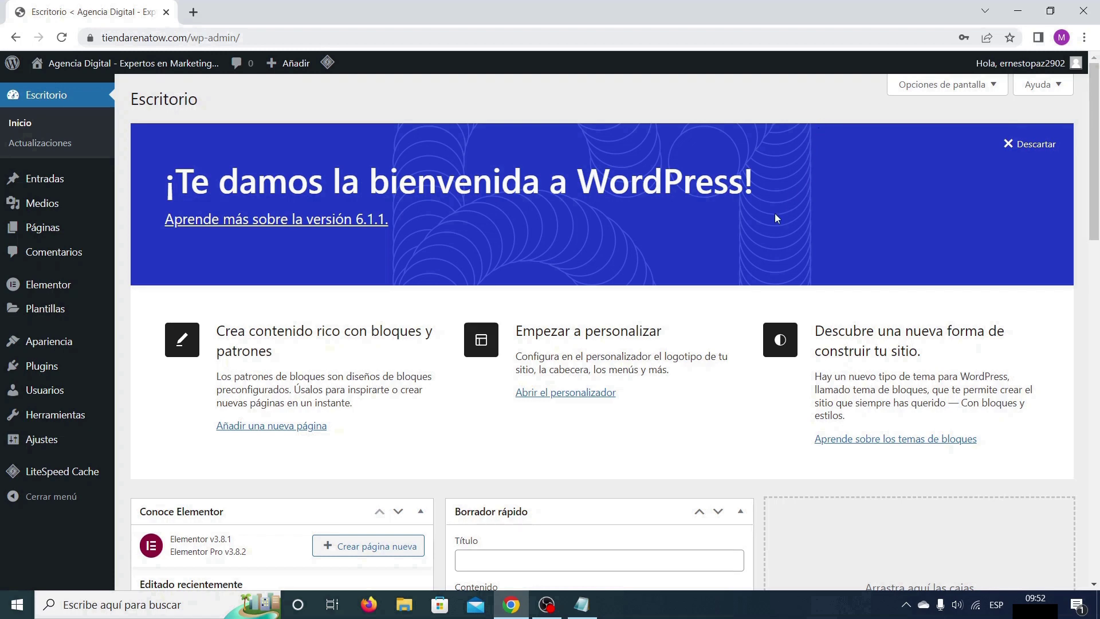
click(581, 604)
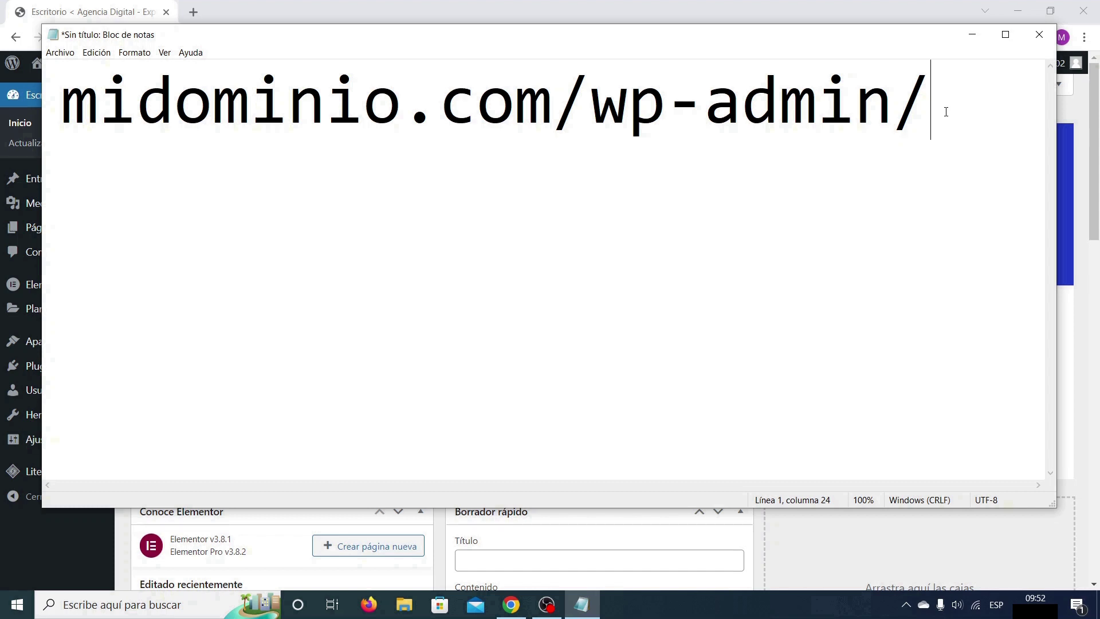
click(971, 34)
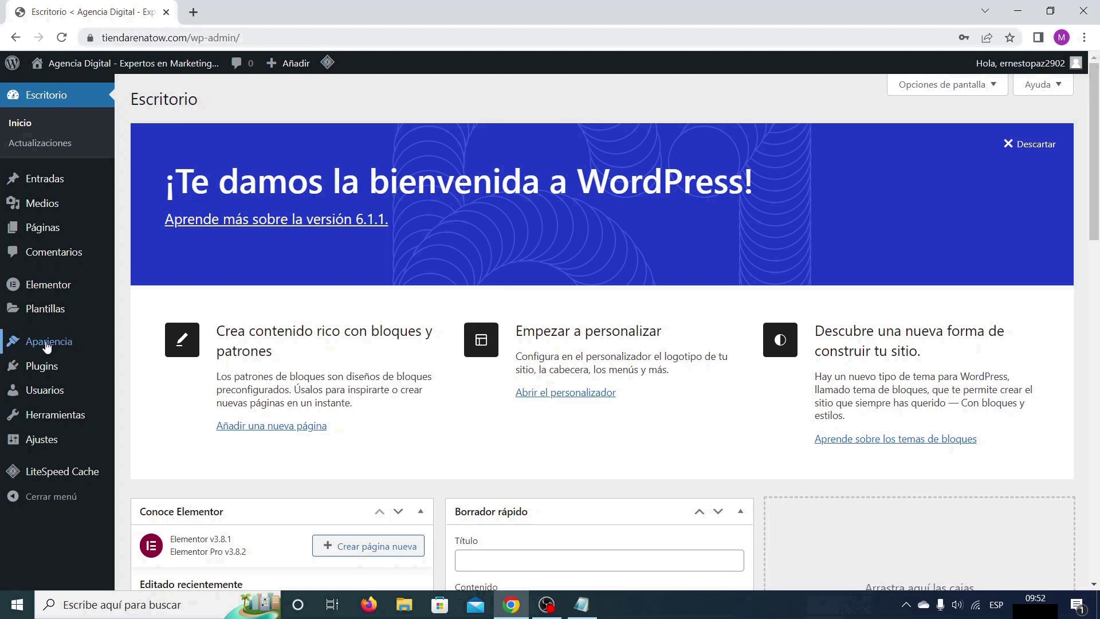
- Open the site title and logo settings of the header builder in the theme customizer
mouse_move(47, 344)
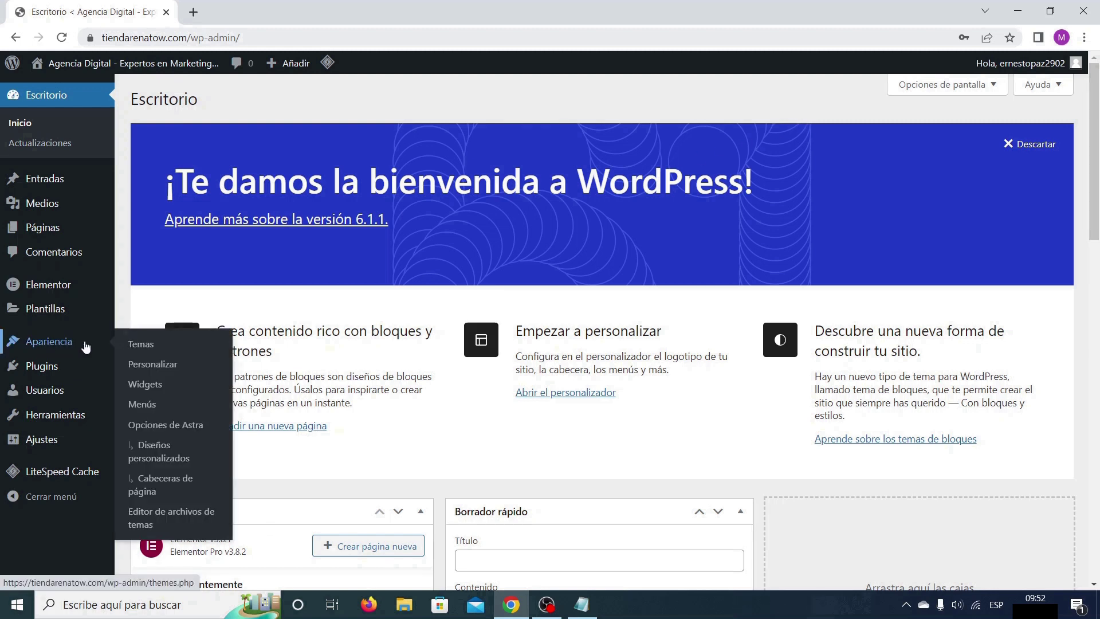
click(161, 366)
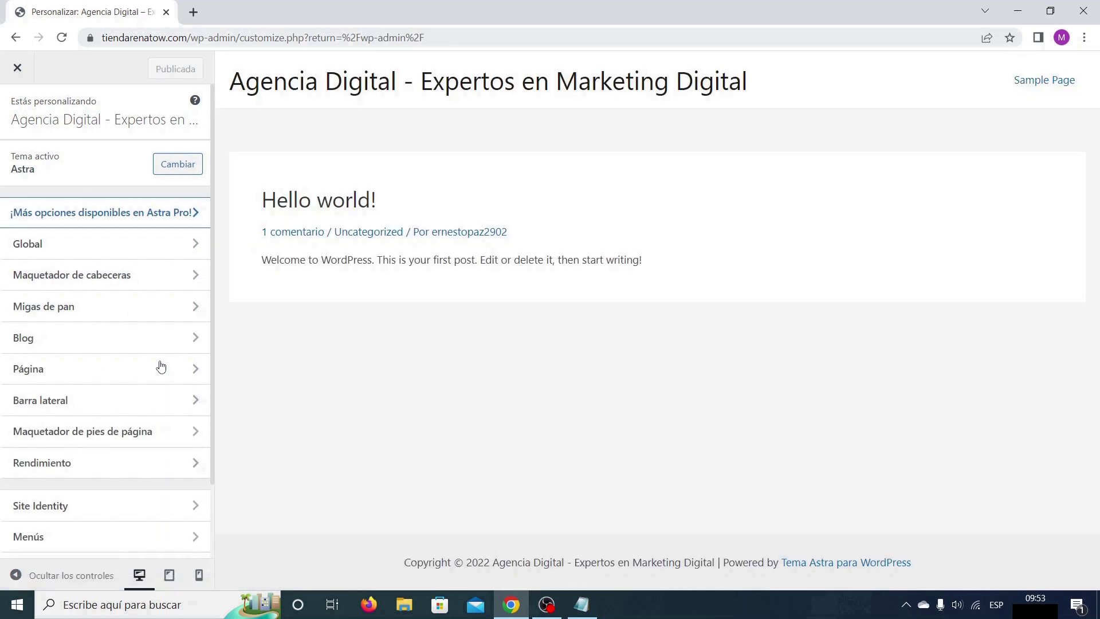
click(119, 280)
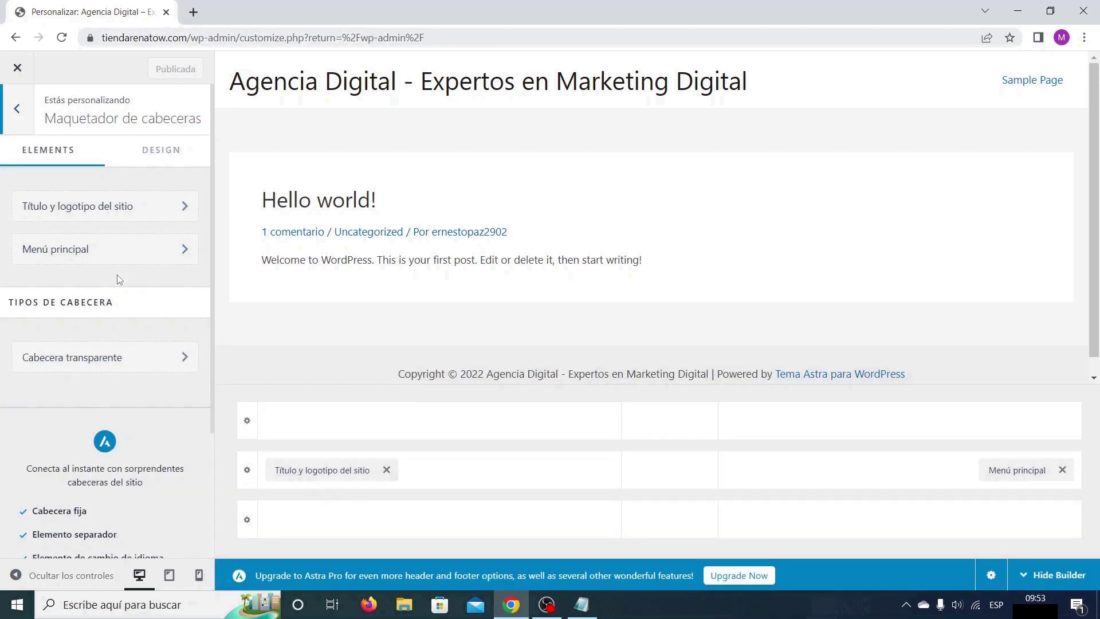
click(110, 210)
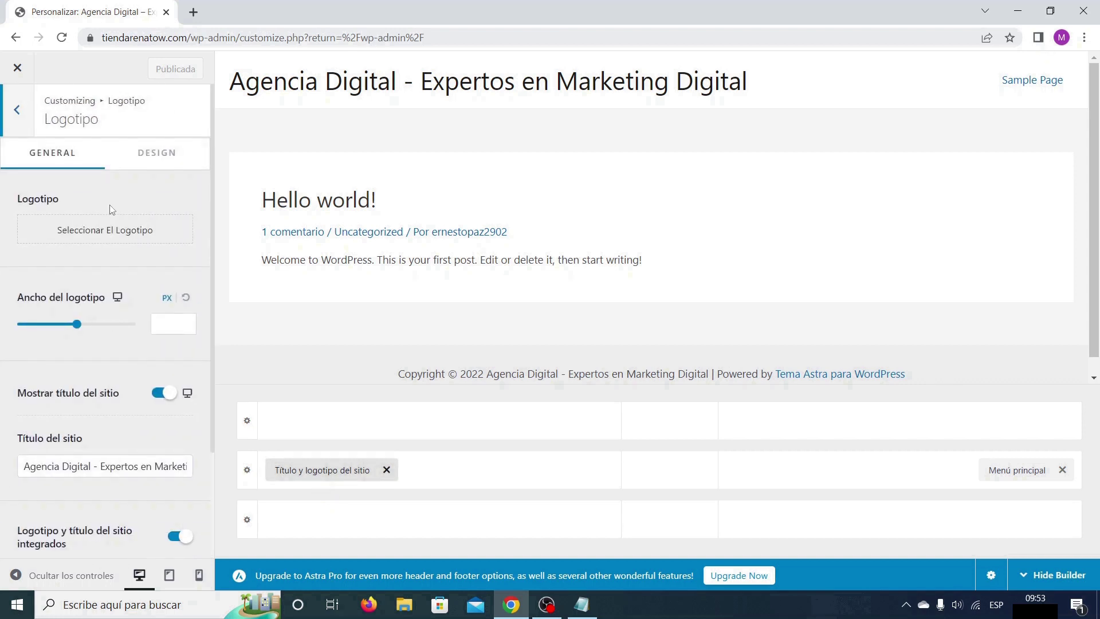
- Upload logotipo-pagina from the CURSO folder in Descargas as the logo image
click(108, 237)
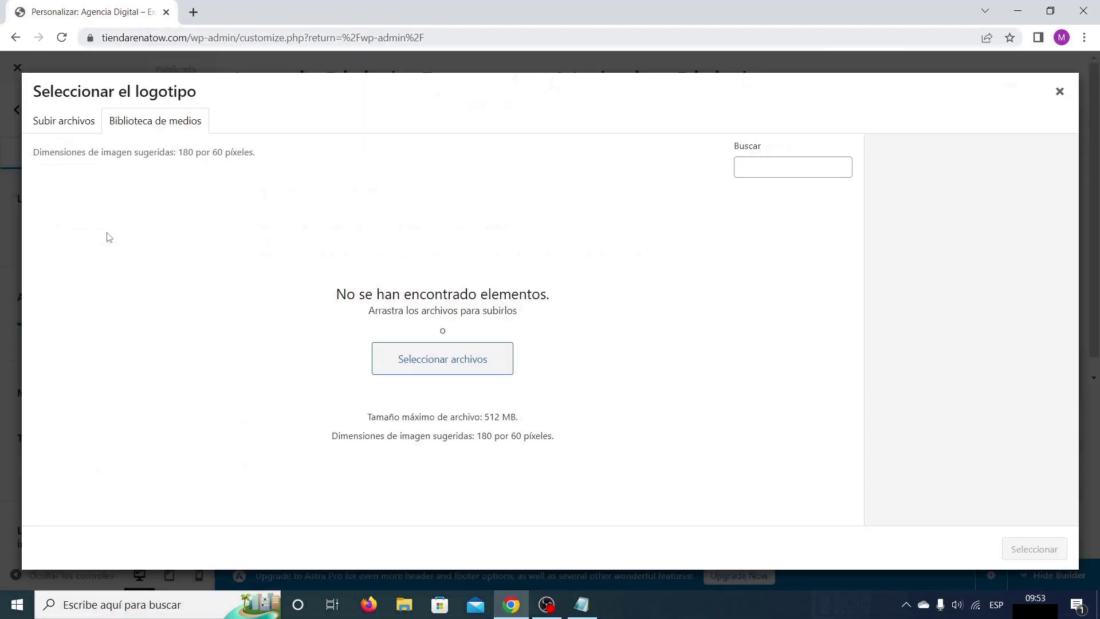
click(71, 127)
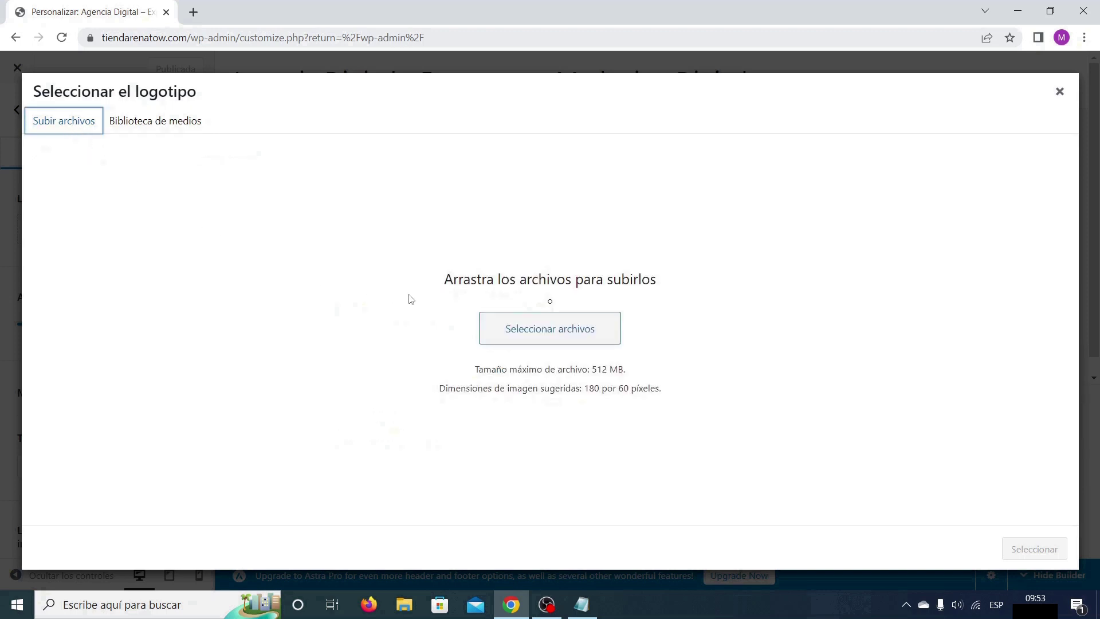
click(555, 335)
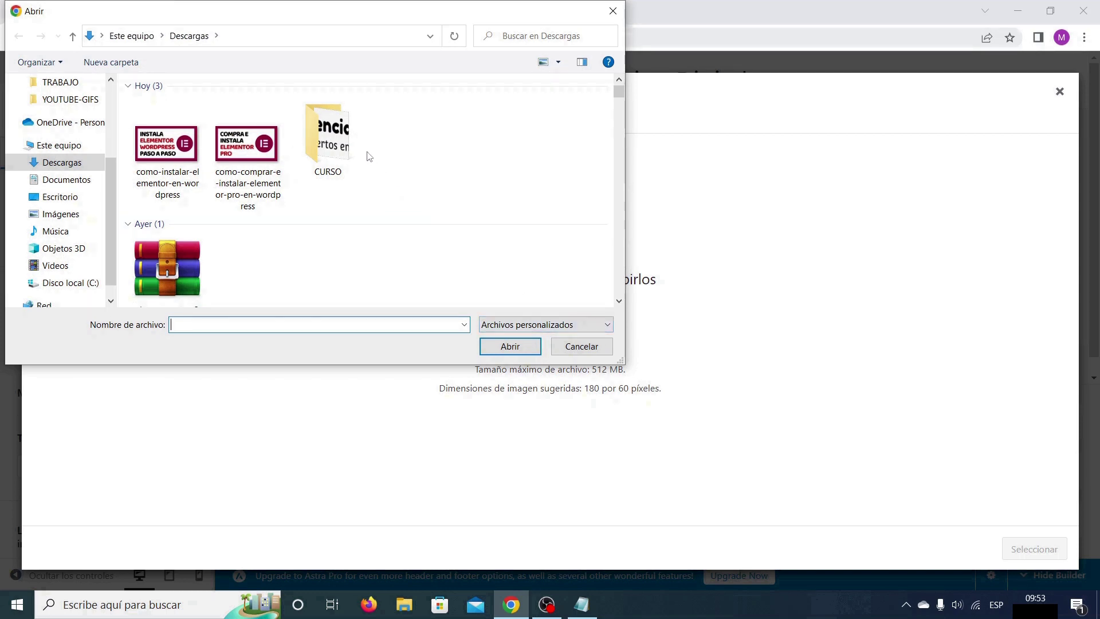
double_click(337, 138)
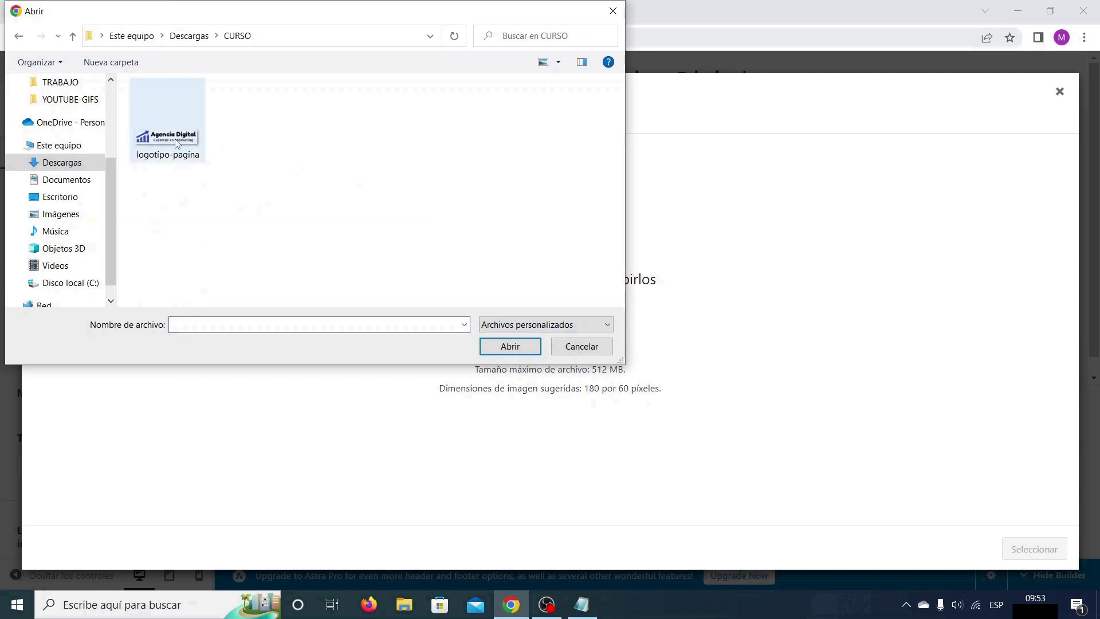
double_click(176, 143)
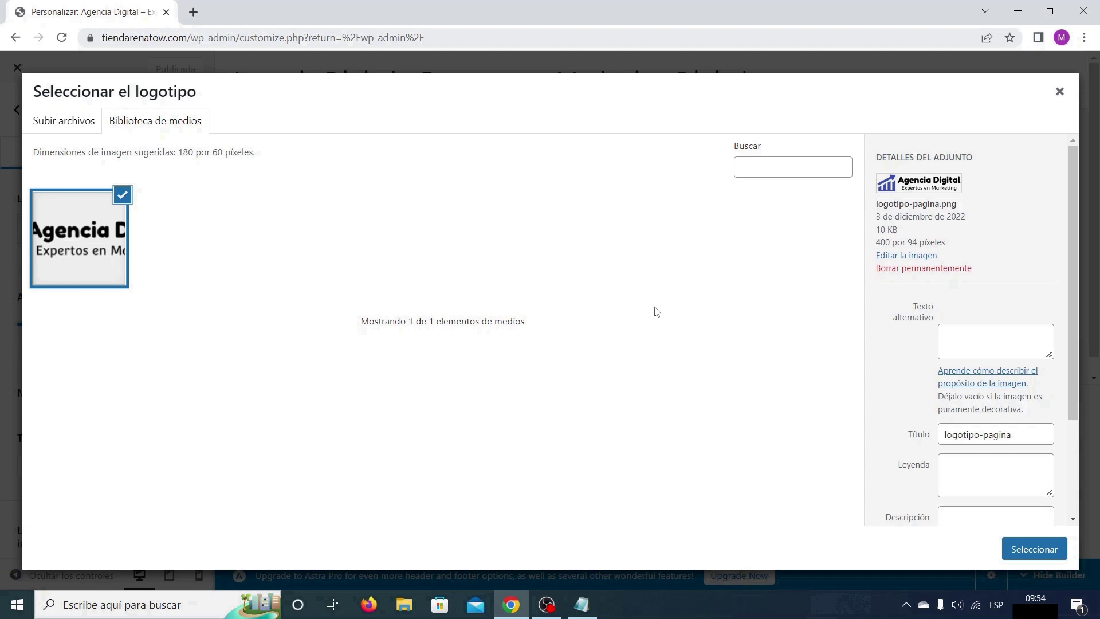
- Set the logo image's alternative text to "Logotipo Agencia Digital - Expertos en Marketing Digital" and copy that text
click(965, 340)
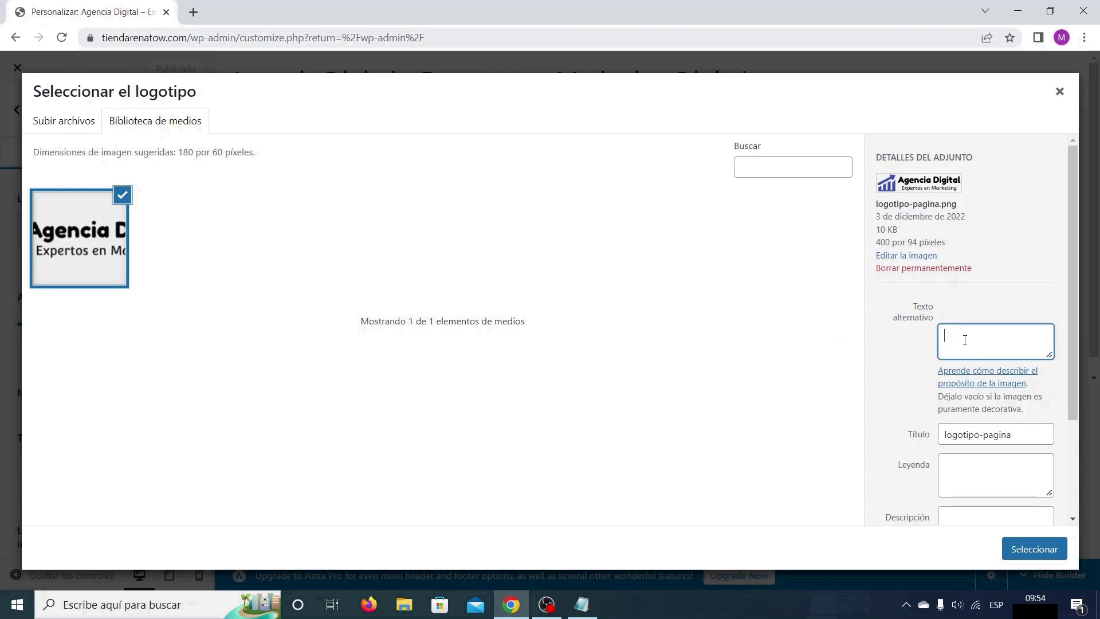
text(Logotipo Agencia Digital  - Expertos en Marketing Digital)
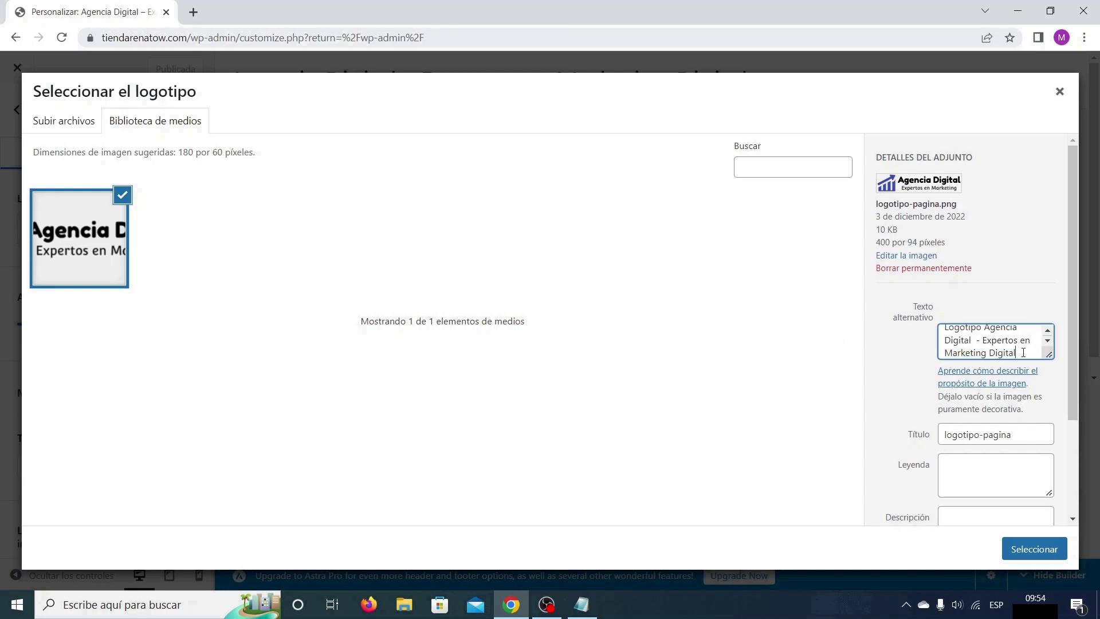
drag(1015, 352, 937, 338)
key(ctrl+c)
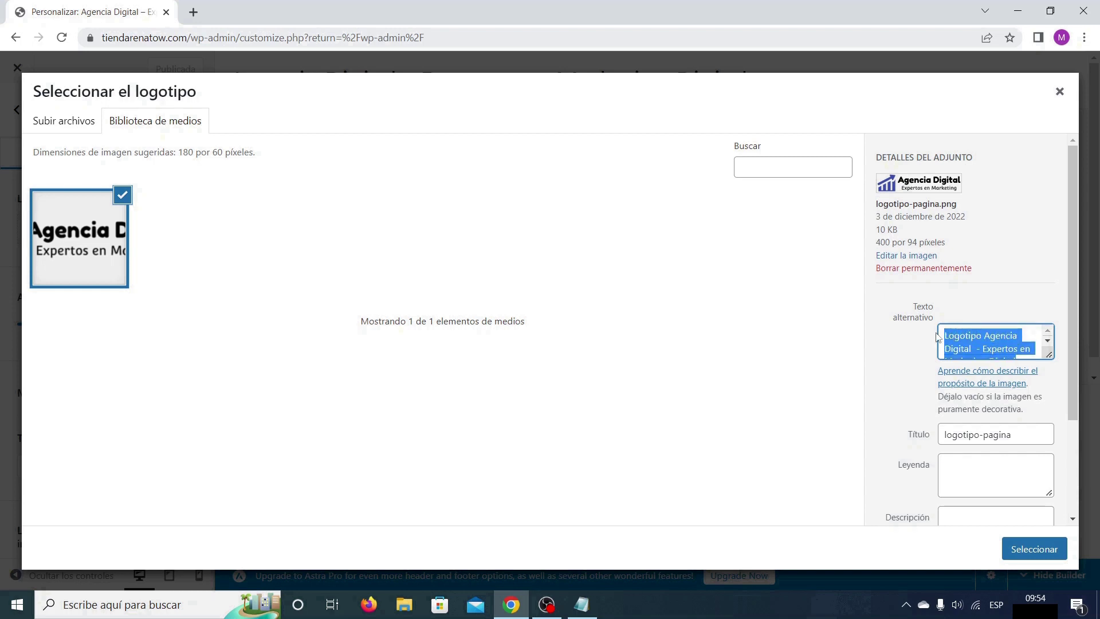
- Replace the logo image's title with the copied text and paste it as the caption and description too
click(1037, 433)
drag(1038, 433, 940, 434)
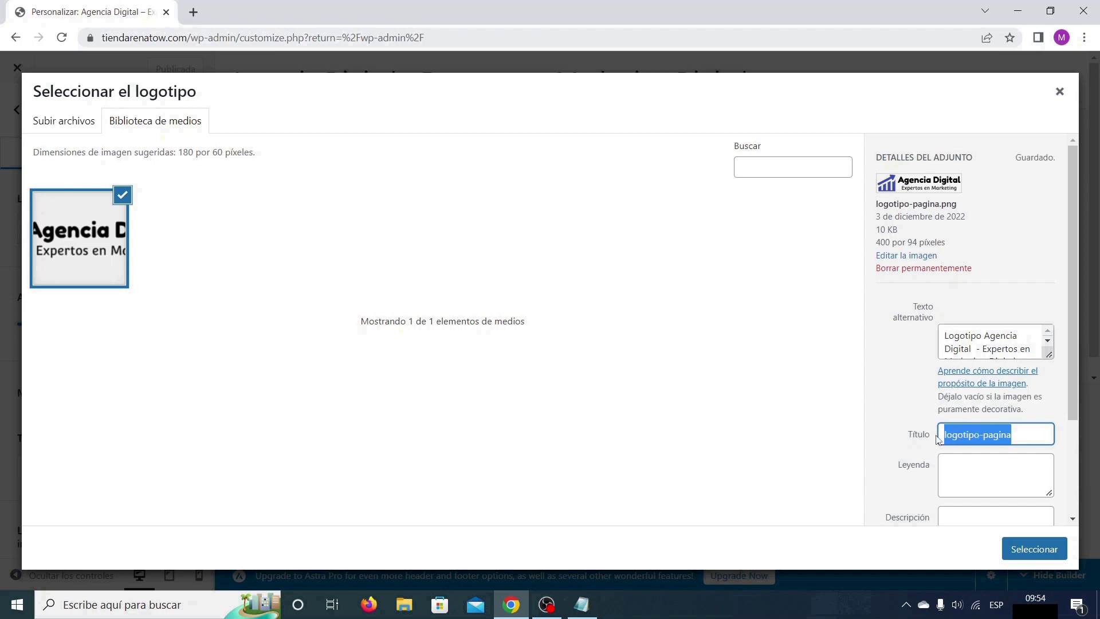
key(ctrl+v)
click(975, 472)
key(ctrl+v)
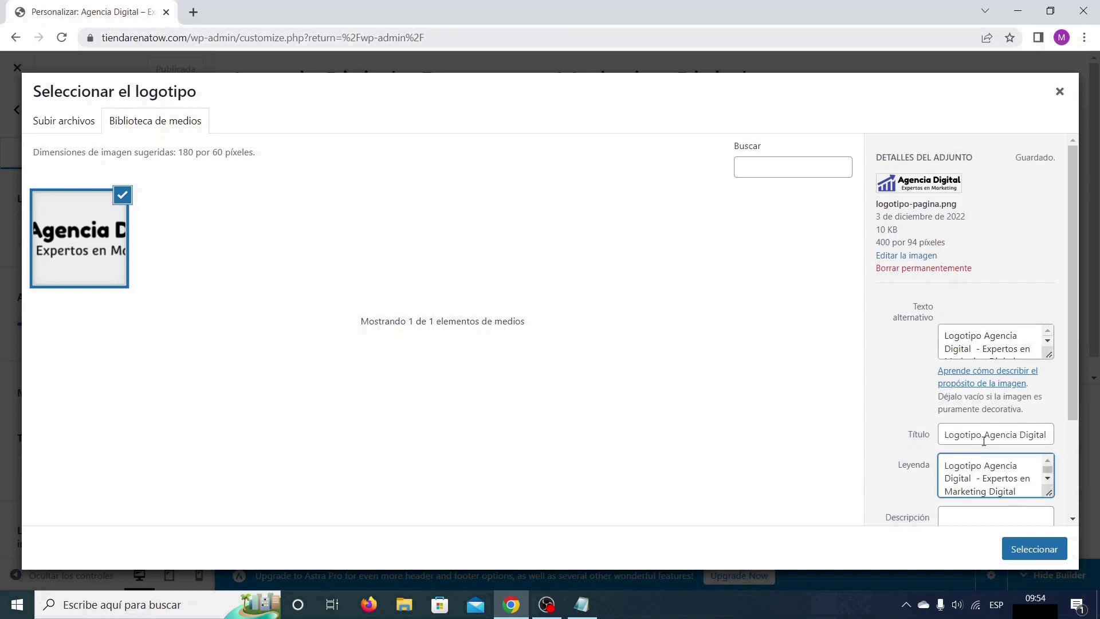
scroll(983, 442, down, 1)
click(982, 457)
key(ctrl+v)
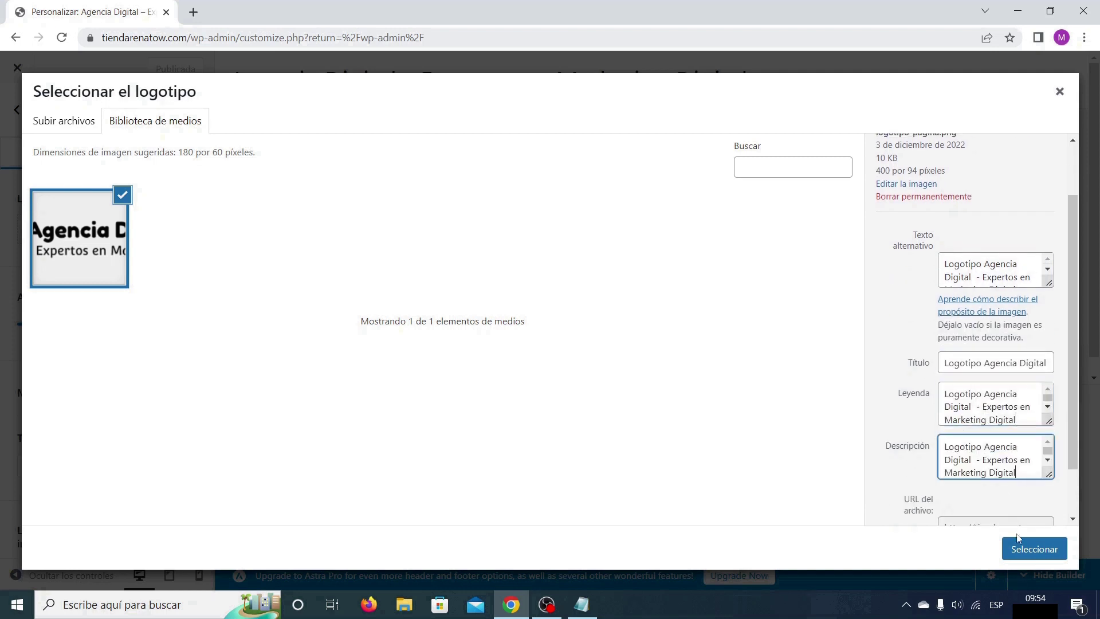
- Apply the uploaded image as the logo without cropping it, and hide the site title in the header
click(1024, 551)
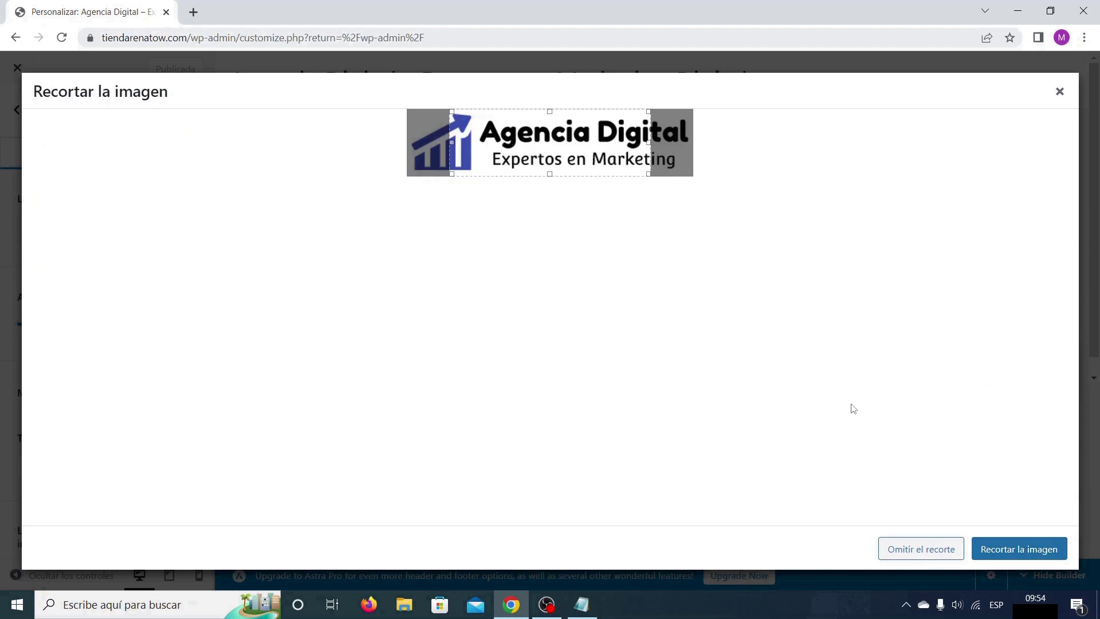
click(924, 549)
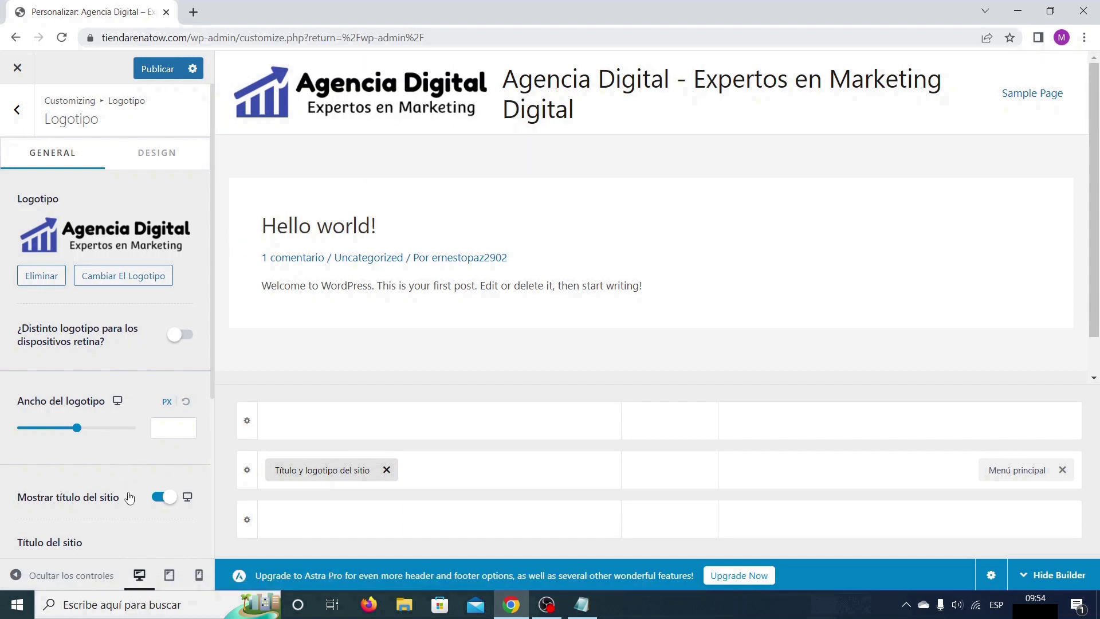
click(161, 503)
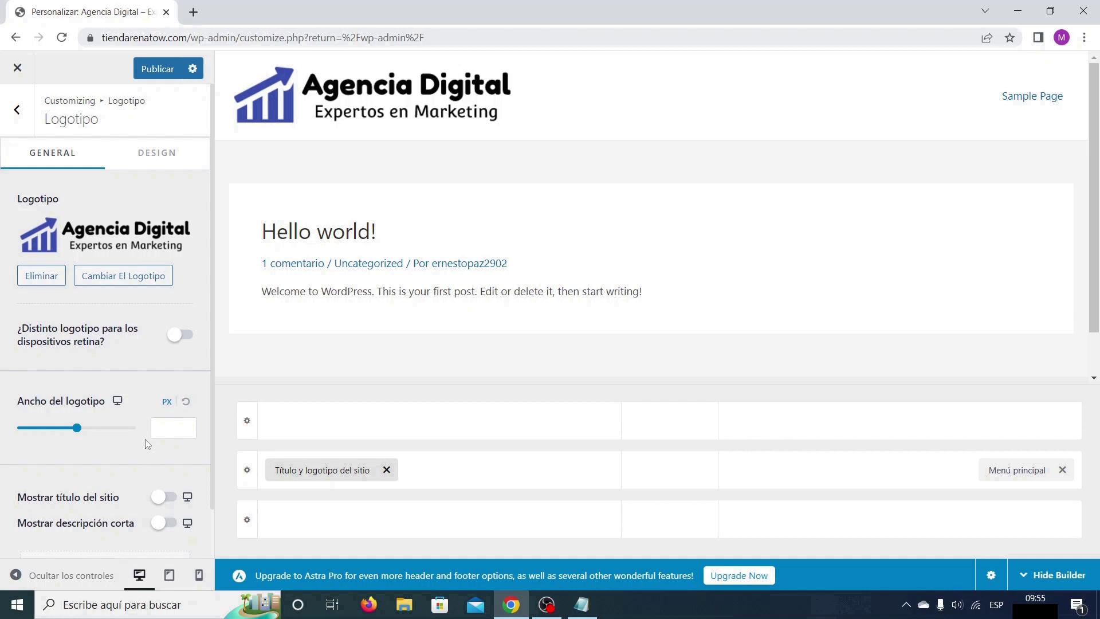
- Choose the existing logotipo-pagina.png image from the media library as the site icon
scroll(148, 433, down, 1)
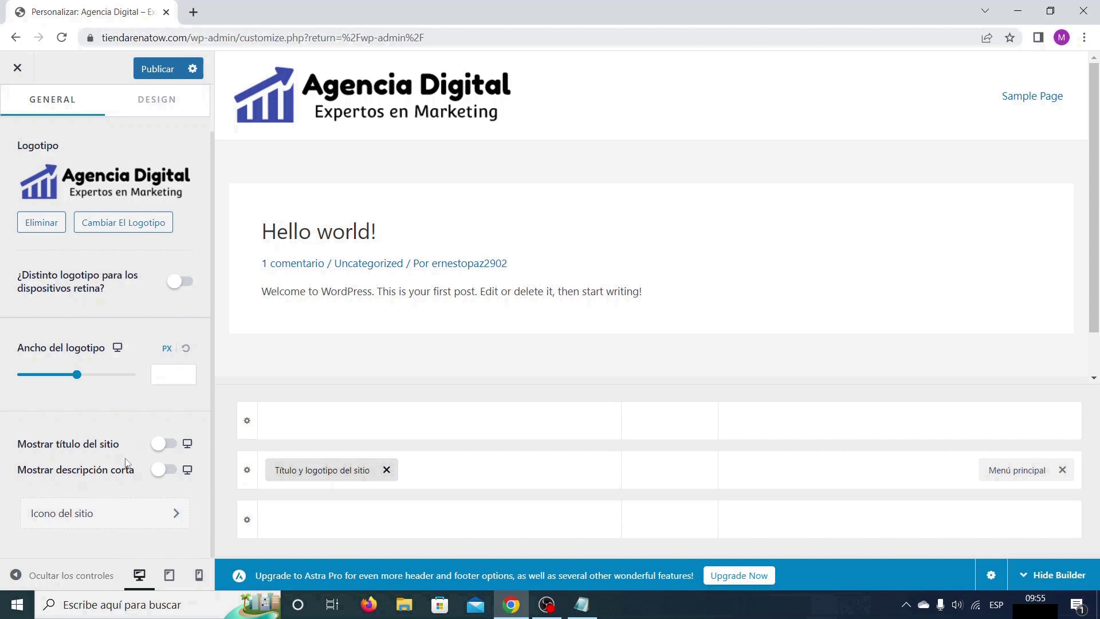
click(98, 516)
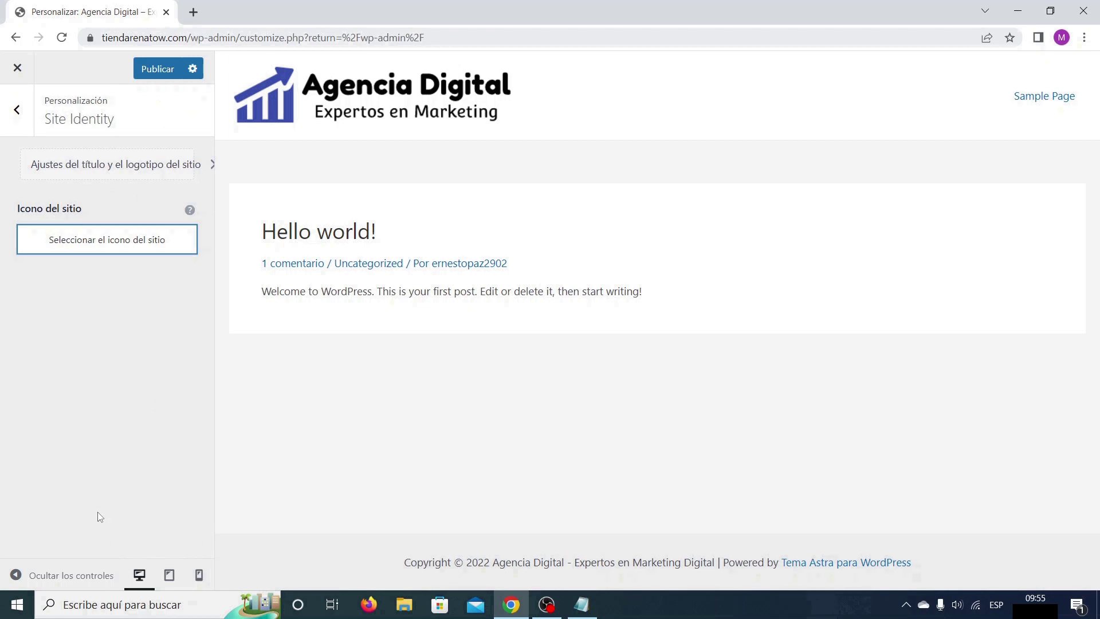
click(125, 245)
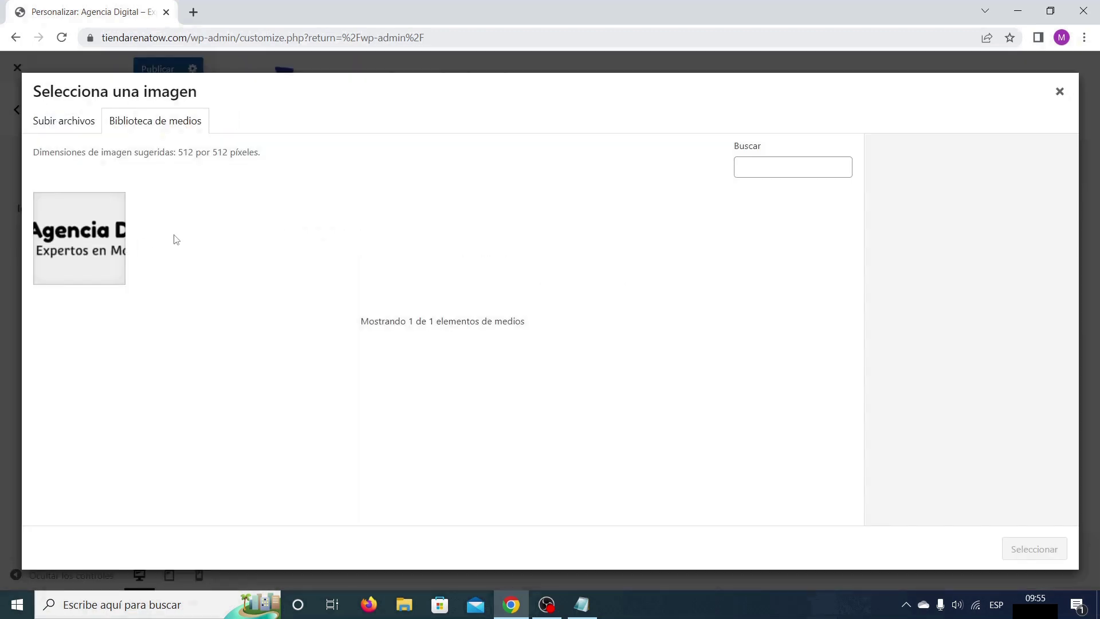
click(83, 250)
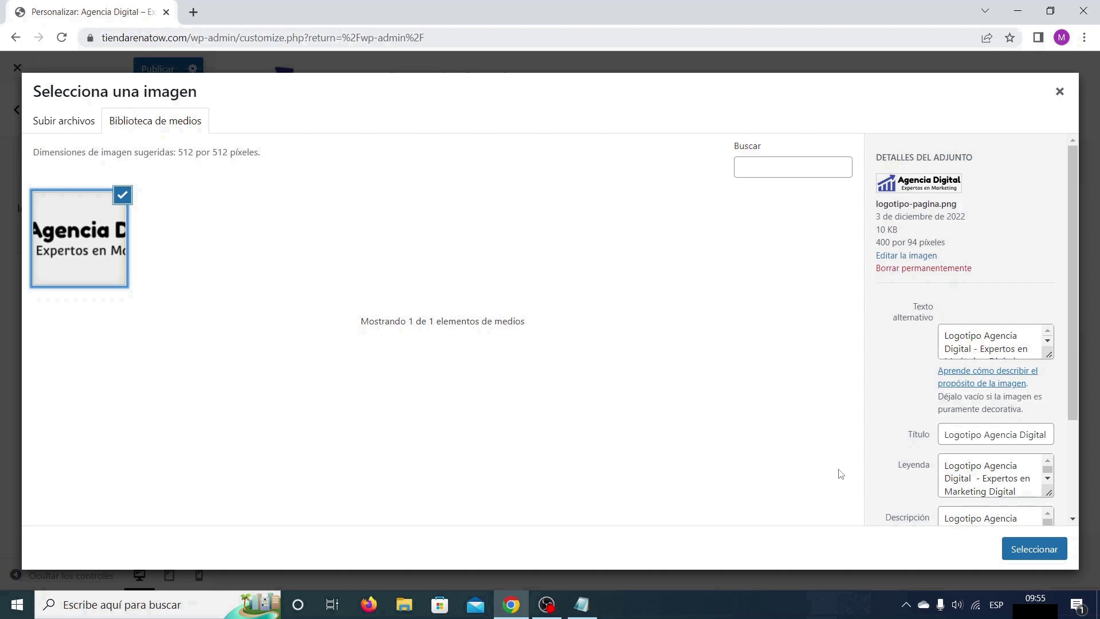
click(1040, 550)
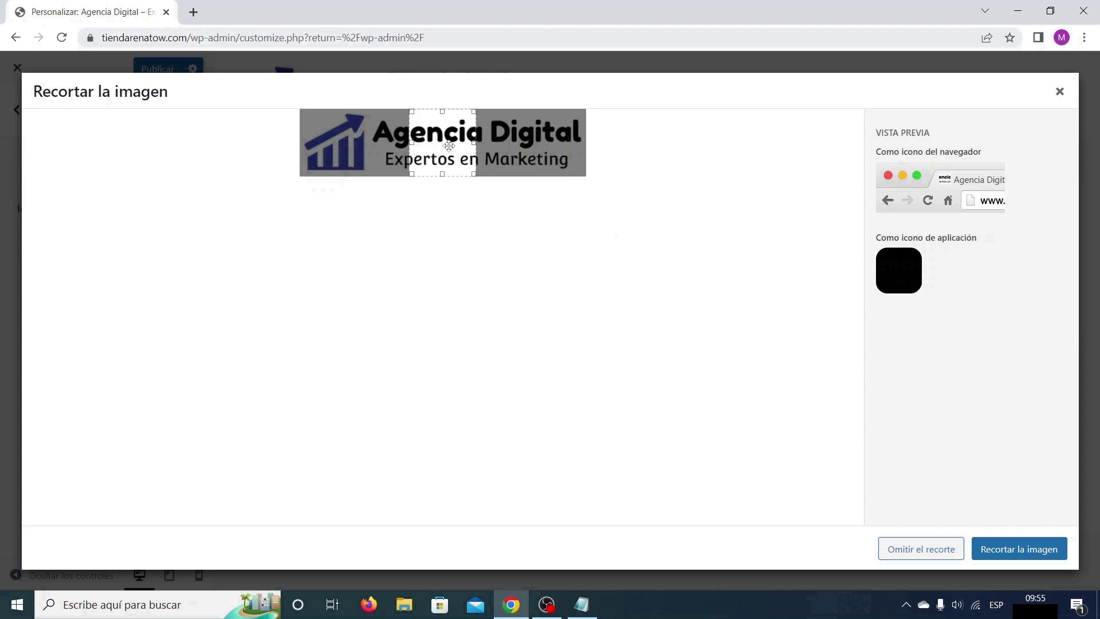
- Crop the site icon to the bar chart and arrow symbol of the logo, and publish the changes
drag(449, 145, 435, 146)
drag(417, 145, 342, 147)
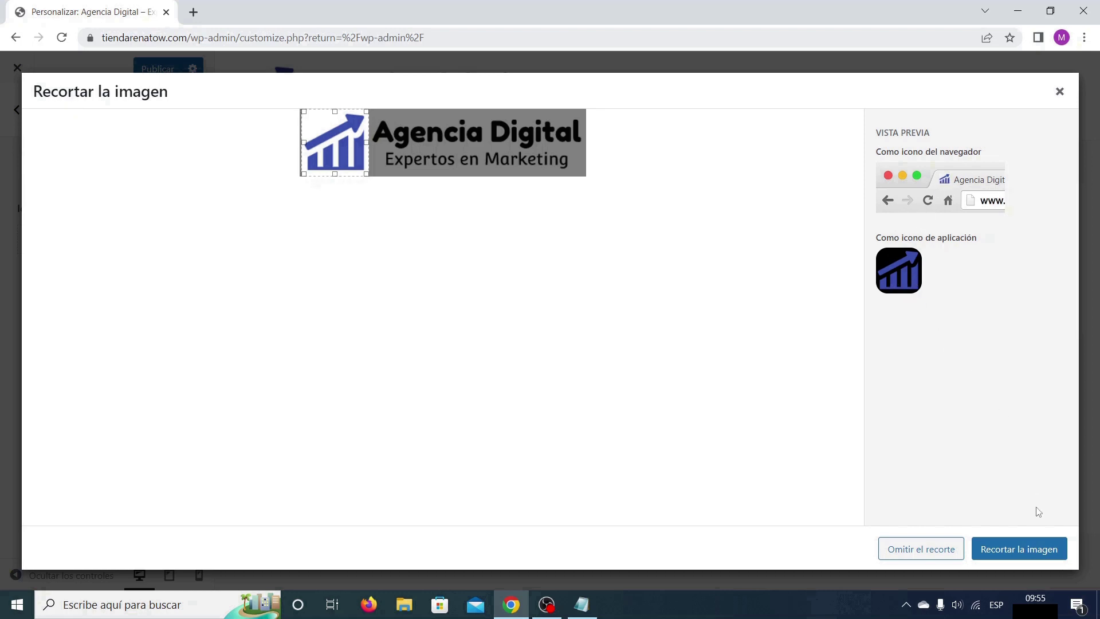
click(1042, 551)
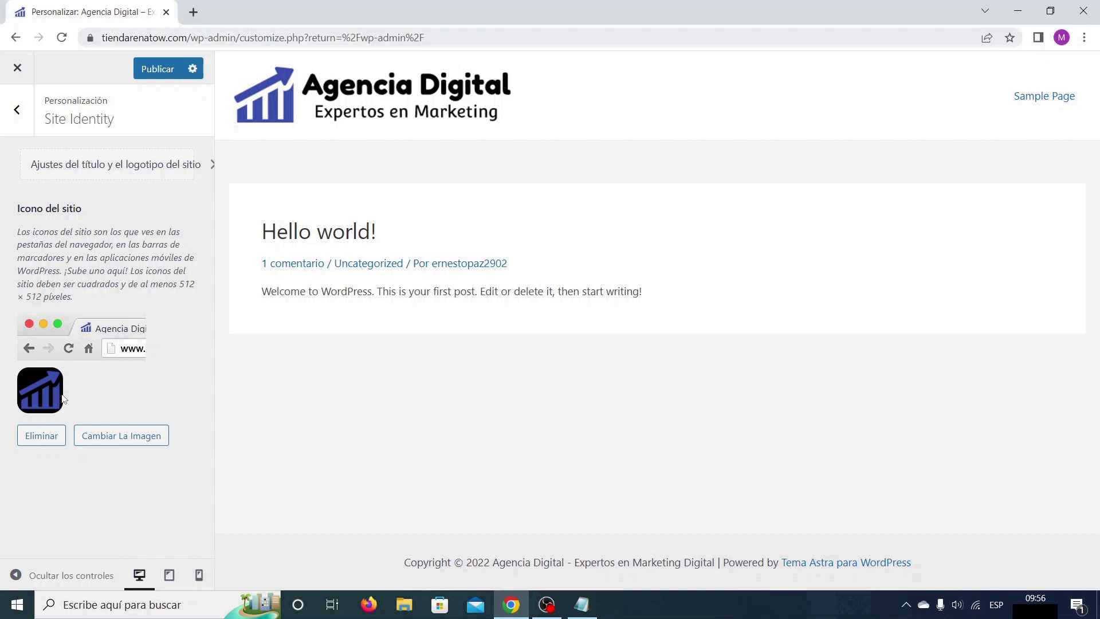
click(163, 76)
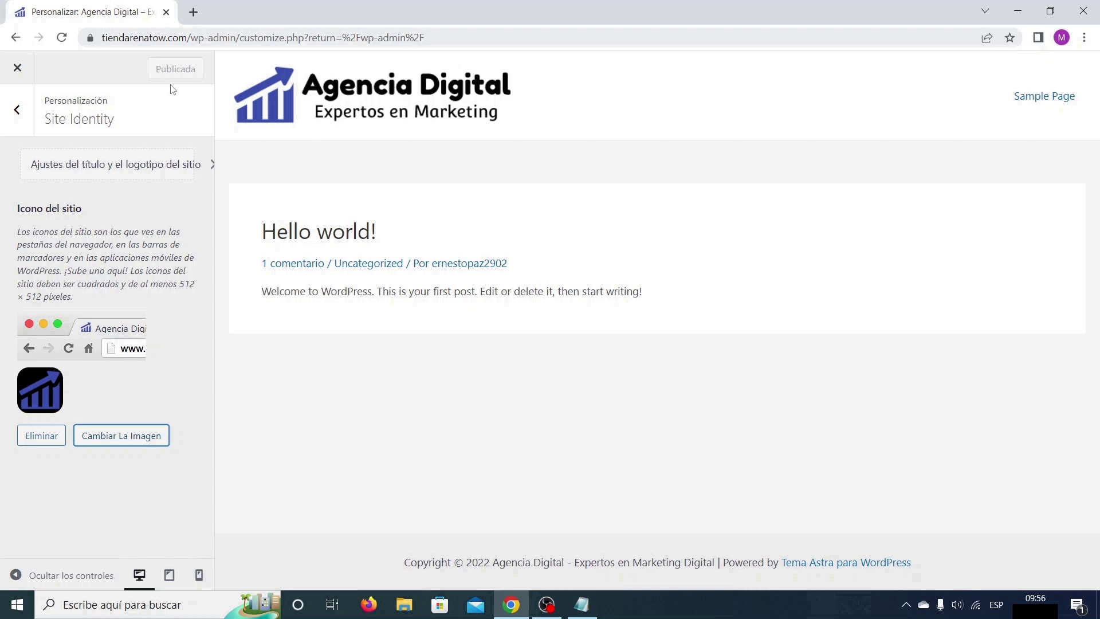
- Set the alternative text of cropped-logotipo-pagina.png to "Icono de la empresa Agencia Digital" and copy that text
click(134, 439)
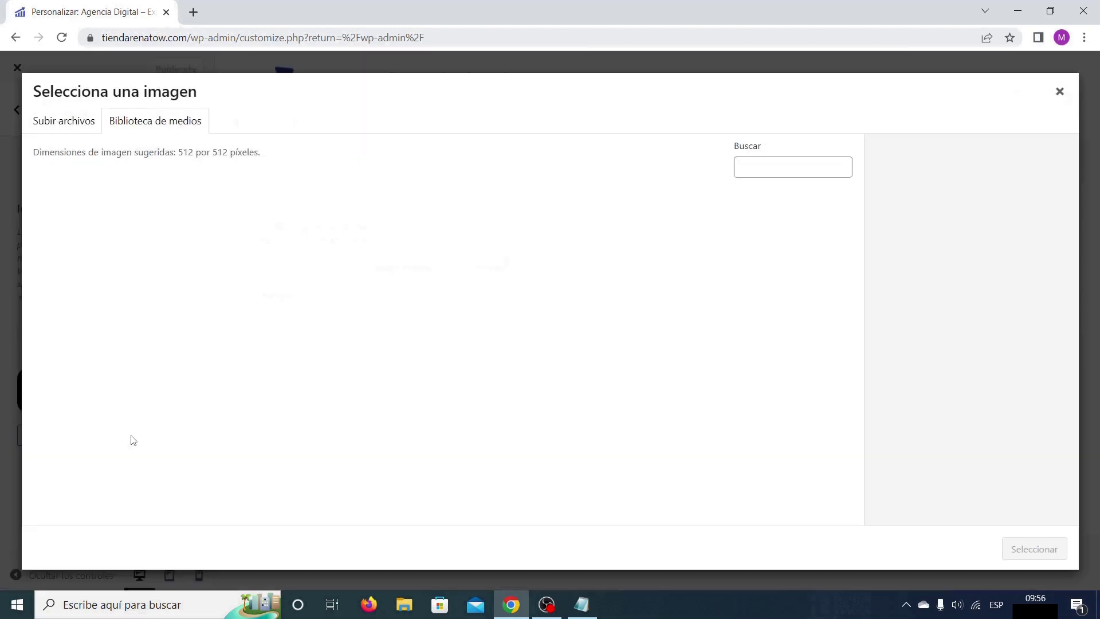
click(76, 238)
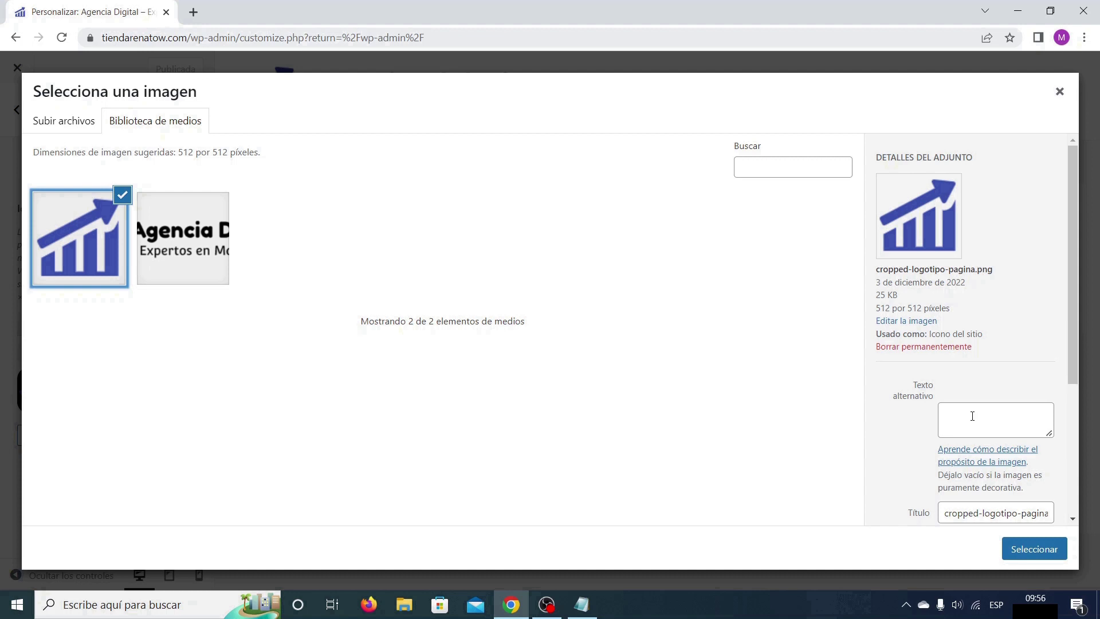
click(972, 416)
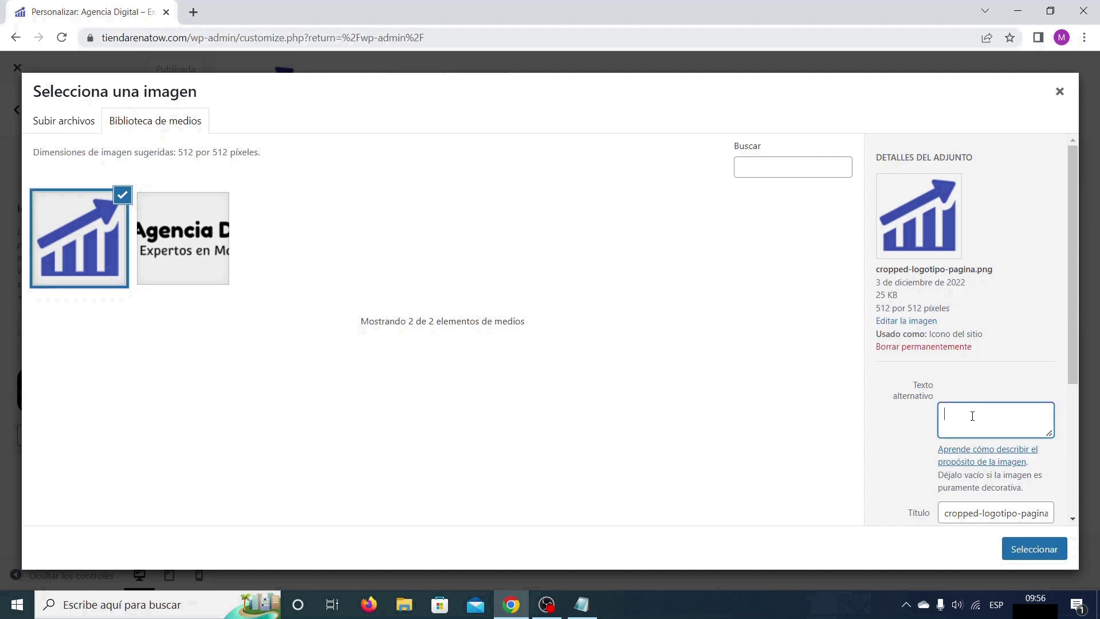
text(Icono de la empresa Agencia Digital)
drag(1014, 427, 921, 400)
key(ctrl+c)
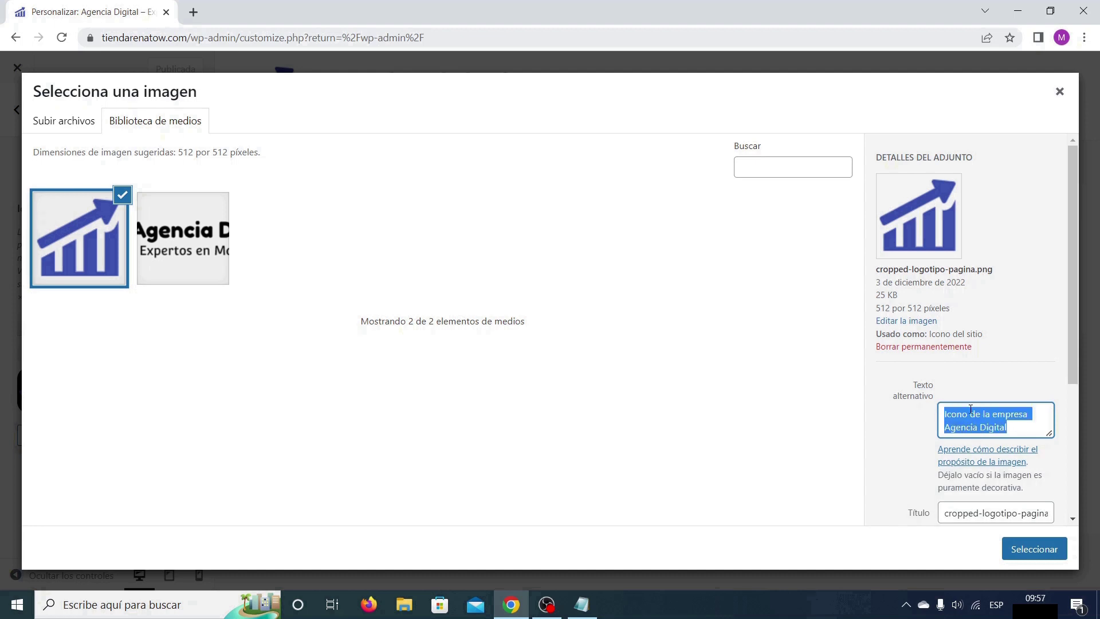
- Replace the cropped icon's title with the copied text, paste it as the caption, and confirm the image as site icon
scroll(1020, 414, down, 1)
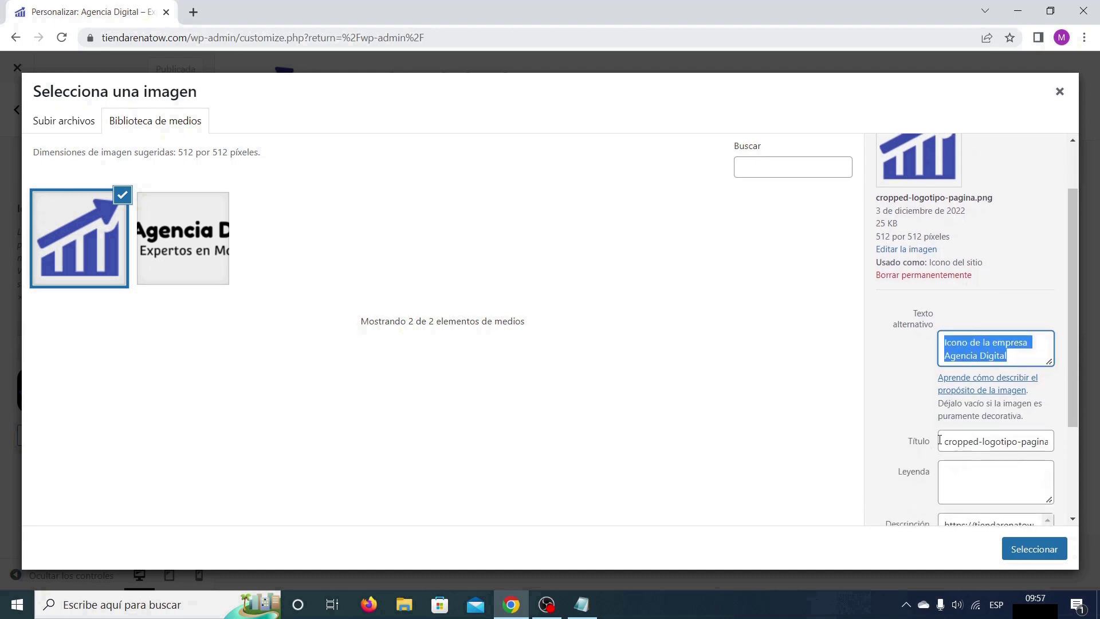
click(955, 440)
key(ctrl+a)
key(ctrl+v)
click(1008, 483)
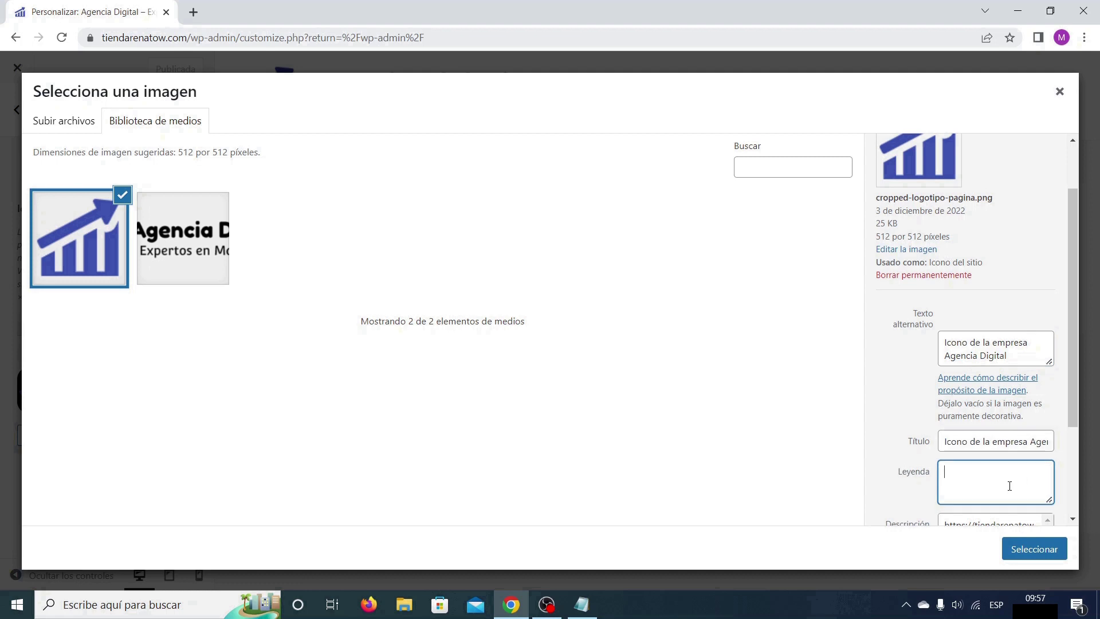
key(ctrl+v)
scroll(999, 459, down, 1)
scroll(998, 453, down, 1)
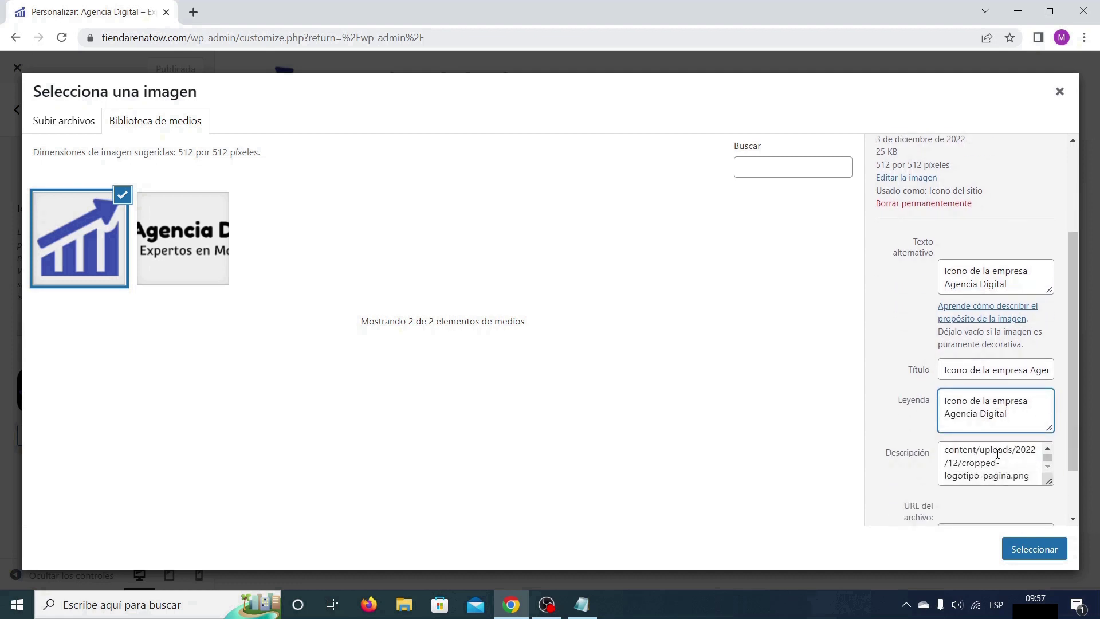
scroll(1015, 499, down, 1)
click(1033, 553)
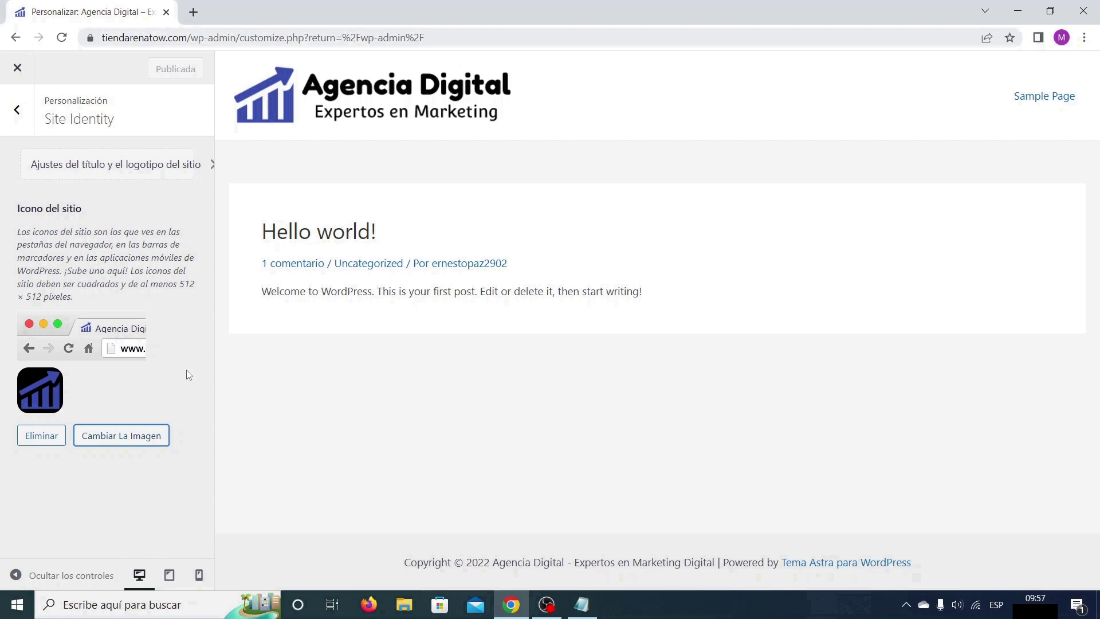
- Leave the customizer and visit the live site to check the new logo and icon
click(19, 70)
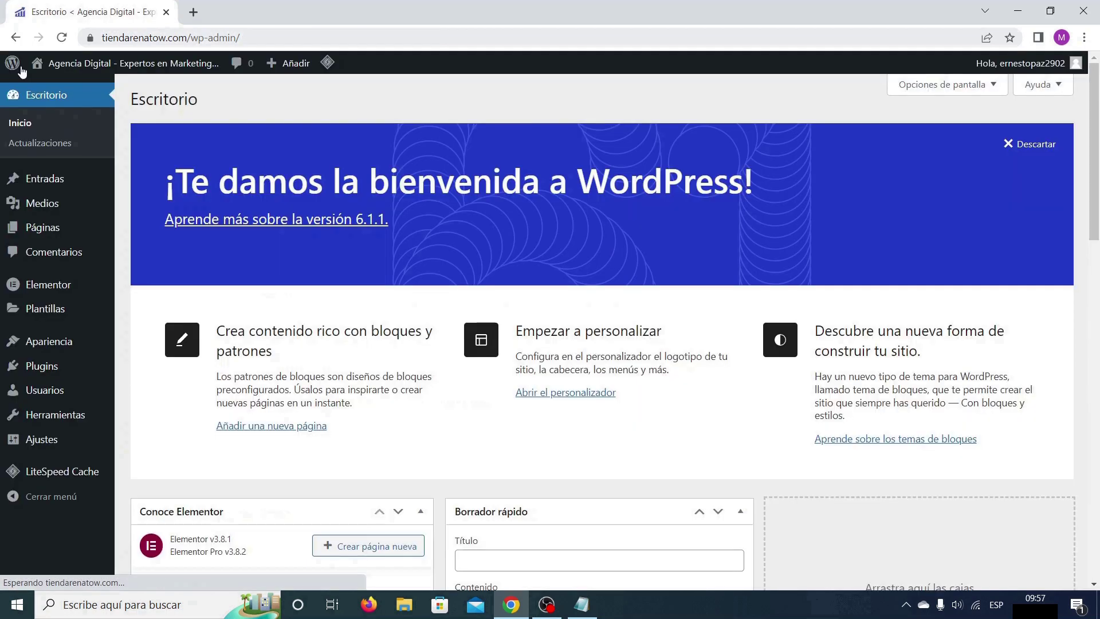
mouse_move(46, 70)
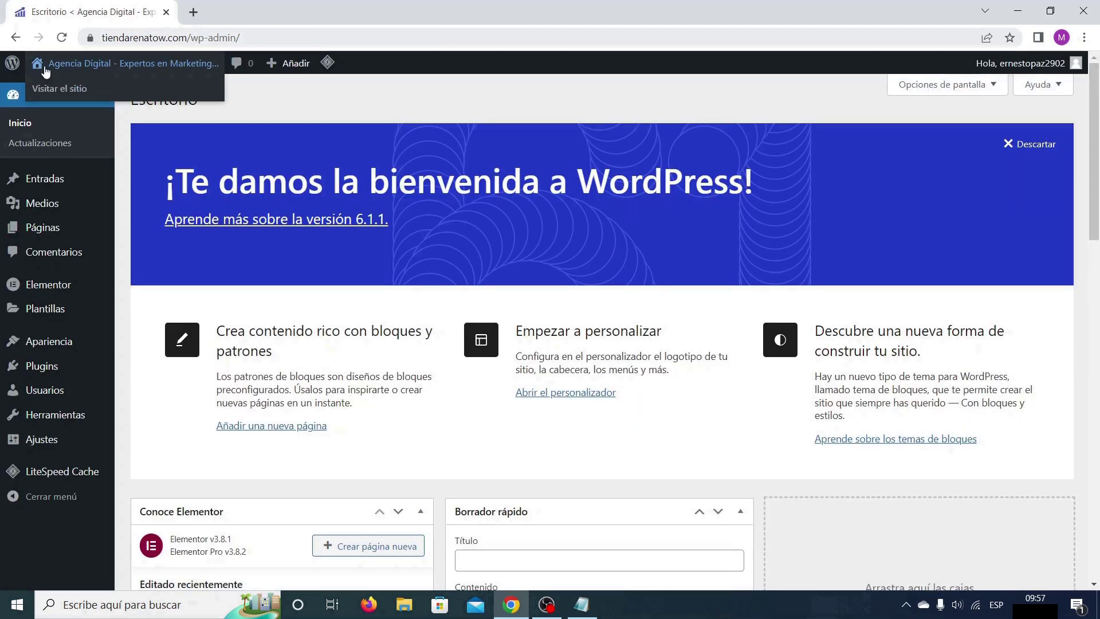
click(82, 90)
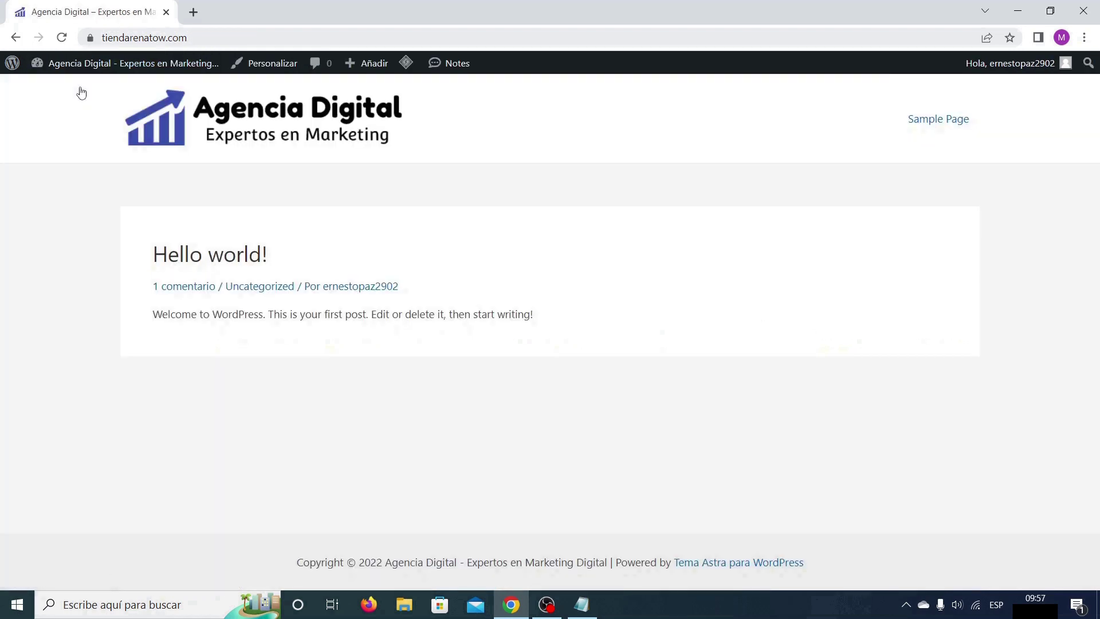